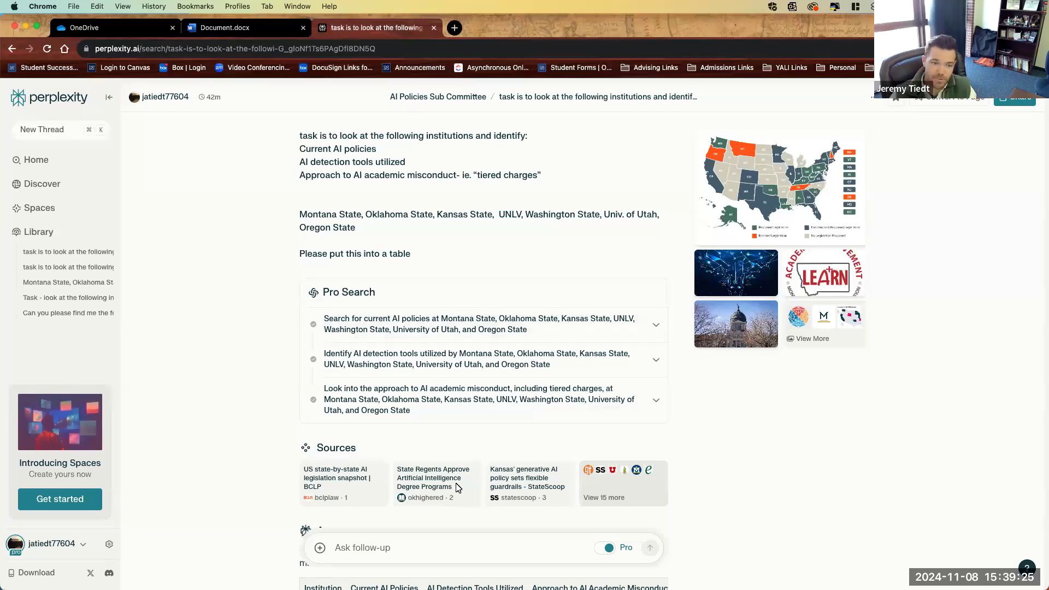
Open the source cited for Montana State's AI detection tool in the comparison table, then return to the thread
mouse_move(459, 490)
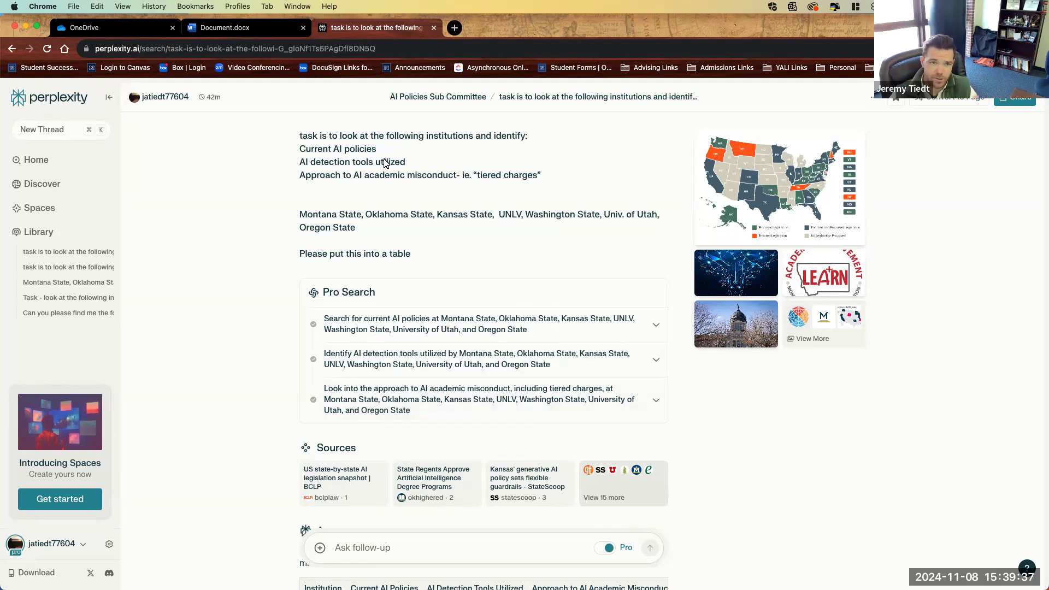
click(404, 550)
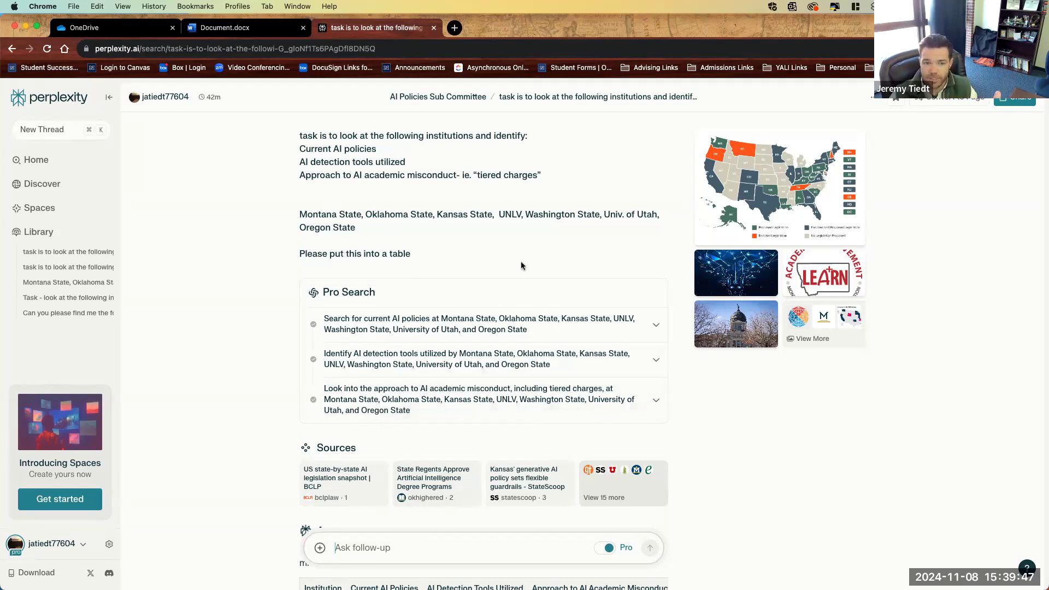
scroll(519, 265, down, 2)
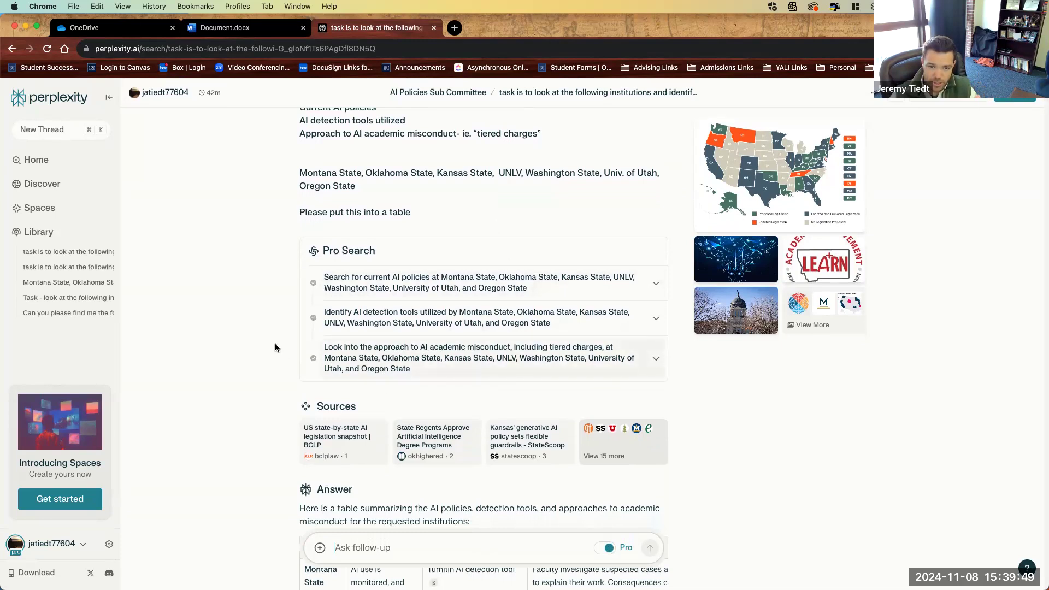
scroll(274, 346, down, 8)
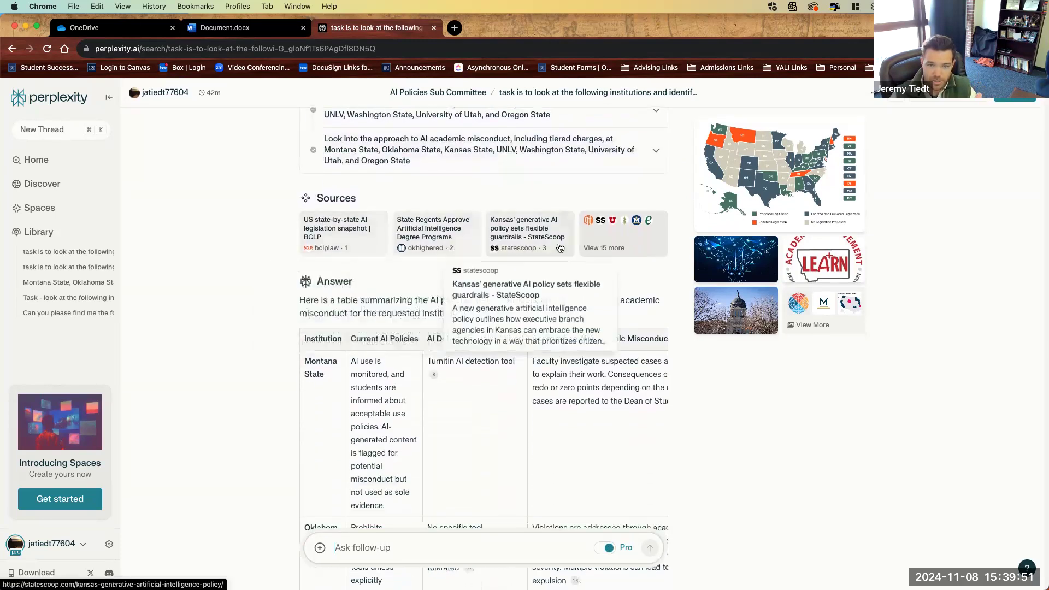
scroll(322, 281, down, 1)
scroll(321, 281, down, 1)
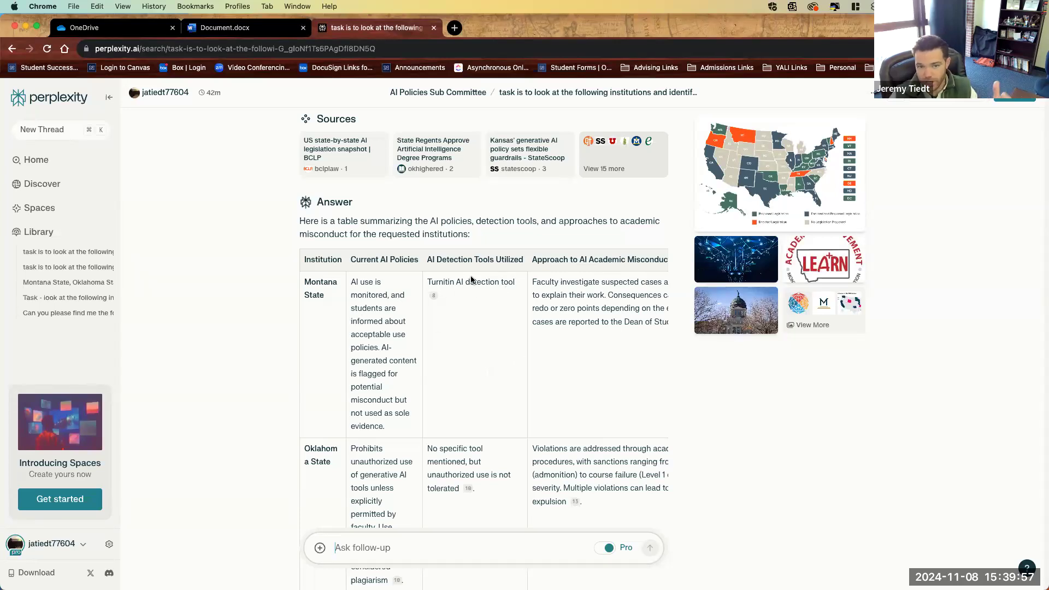
click(433, 297)
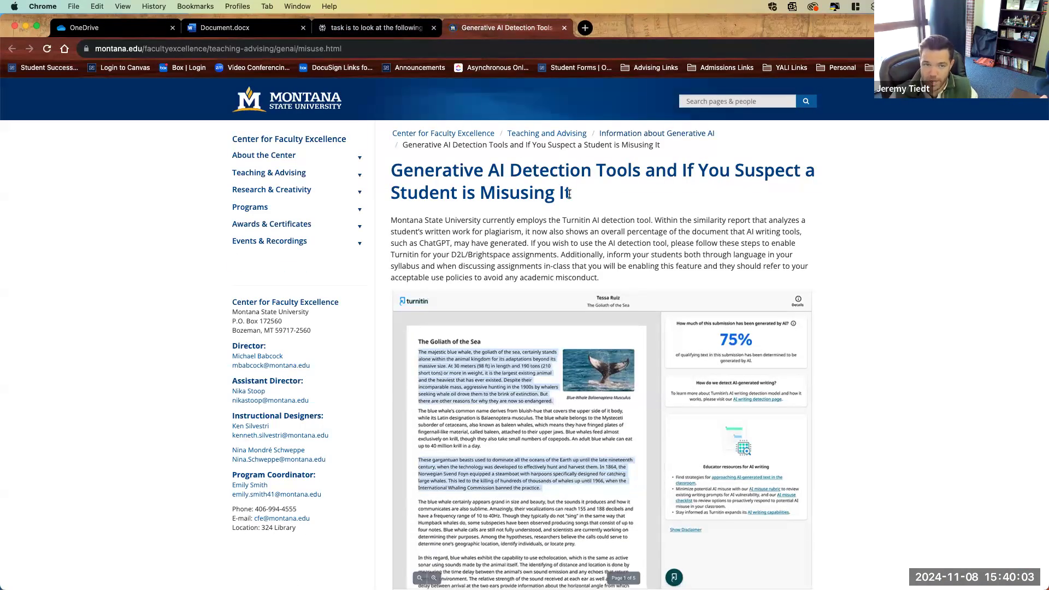
click(387, 28)
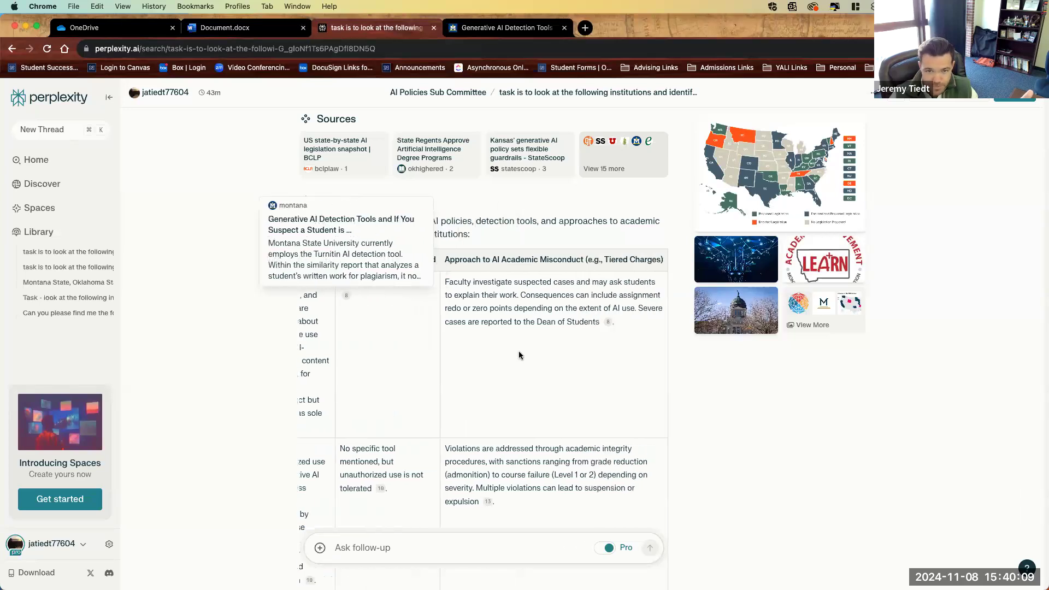
Open the source cited for Oklahoma State's current AI policy in the table, then return to the thread
mouse_move(608, 324)
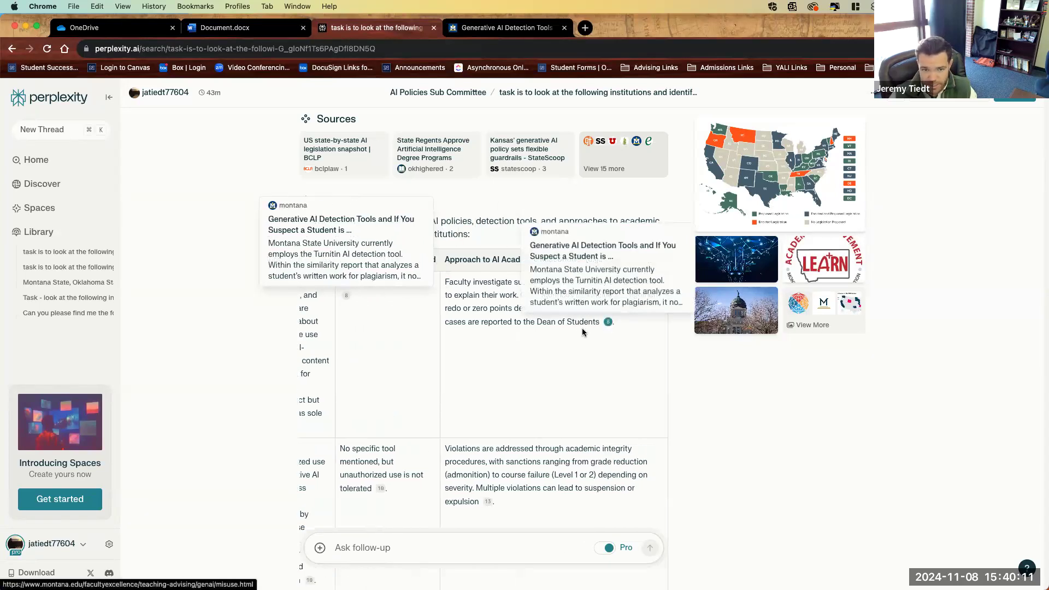
scroll(470, 358, left, 2)
scroll(471, 348, down, 3)
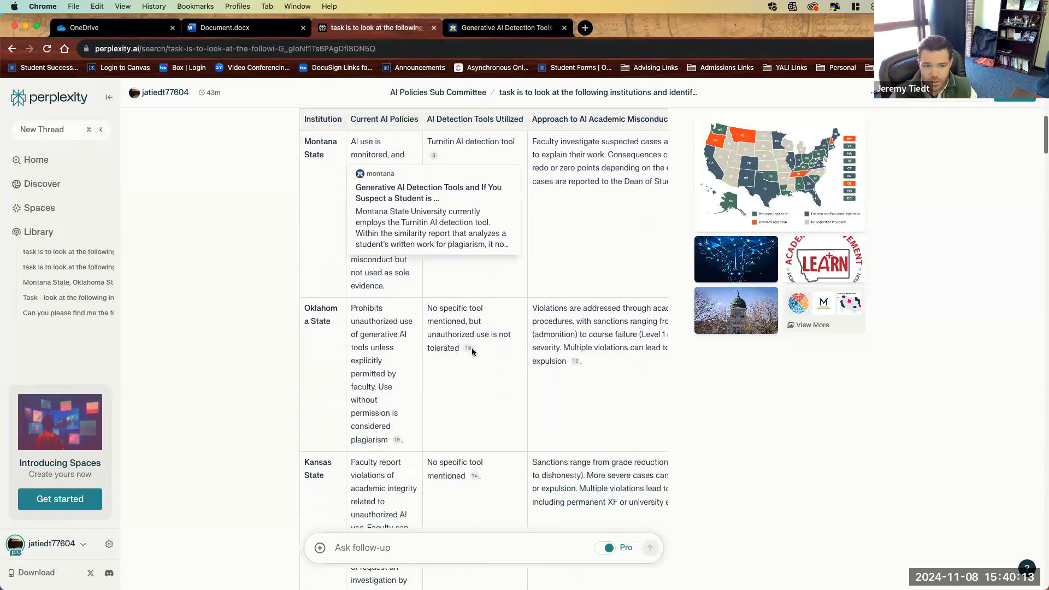
scroll(471, 347, down, 1)
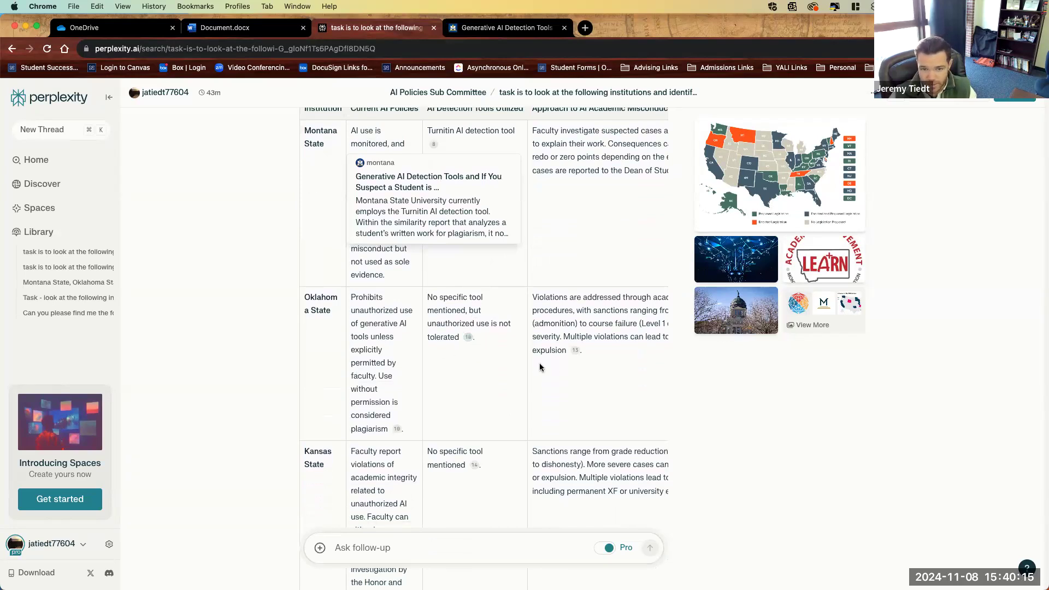
click(397, 430)
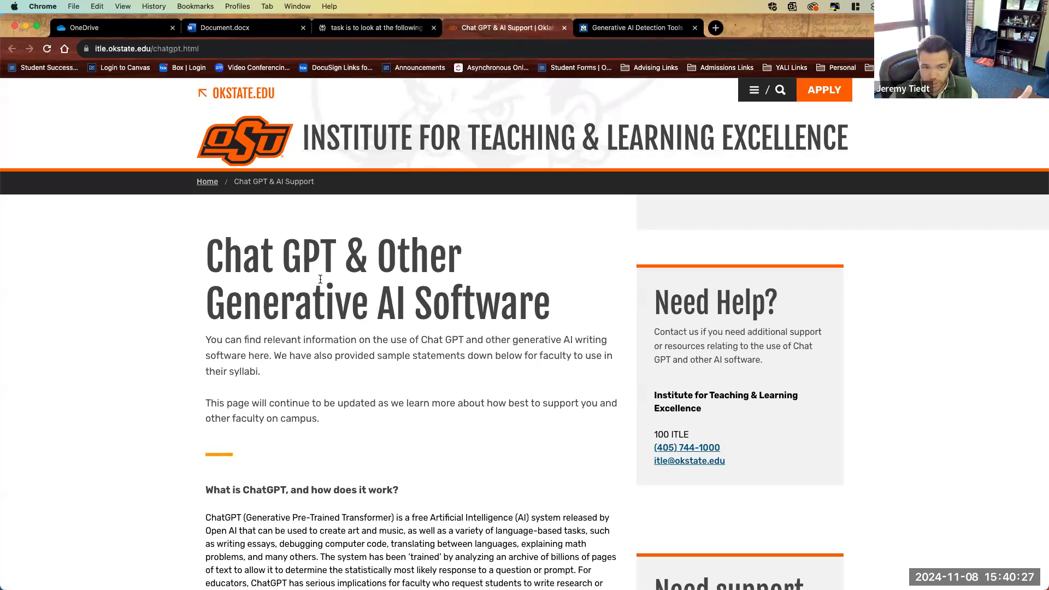
click(377, 28)
Review the remaining institutions in the comparison table and the two follow-up summaries written for the subcommittee
scroll(506, 386, down, 5)
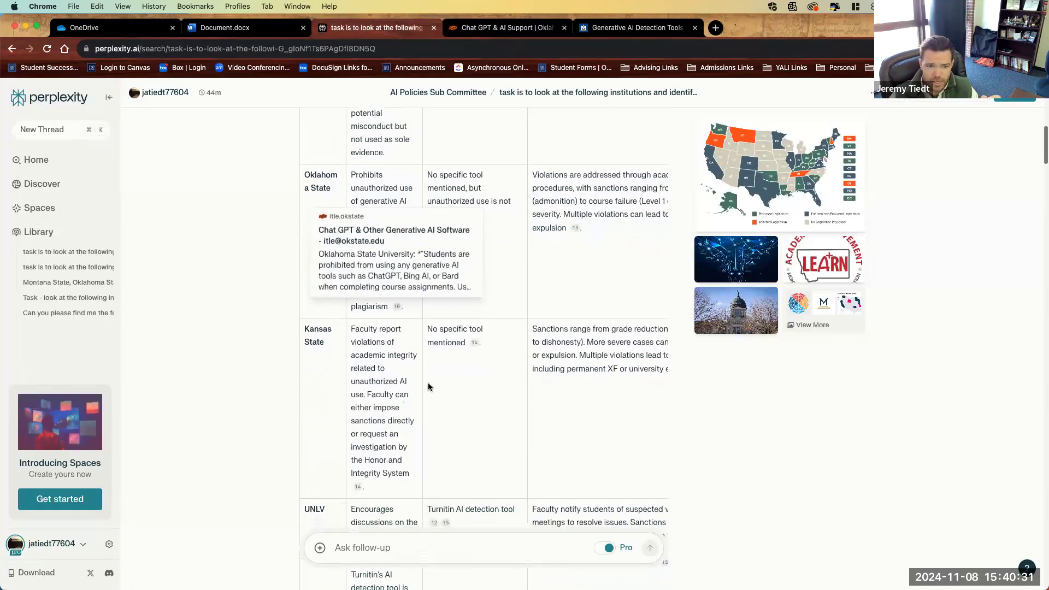
scroll(381, 384, down, 5)
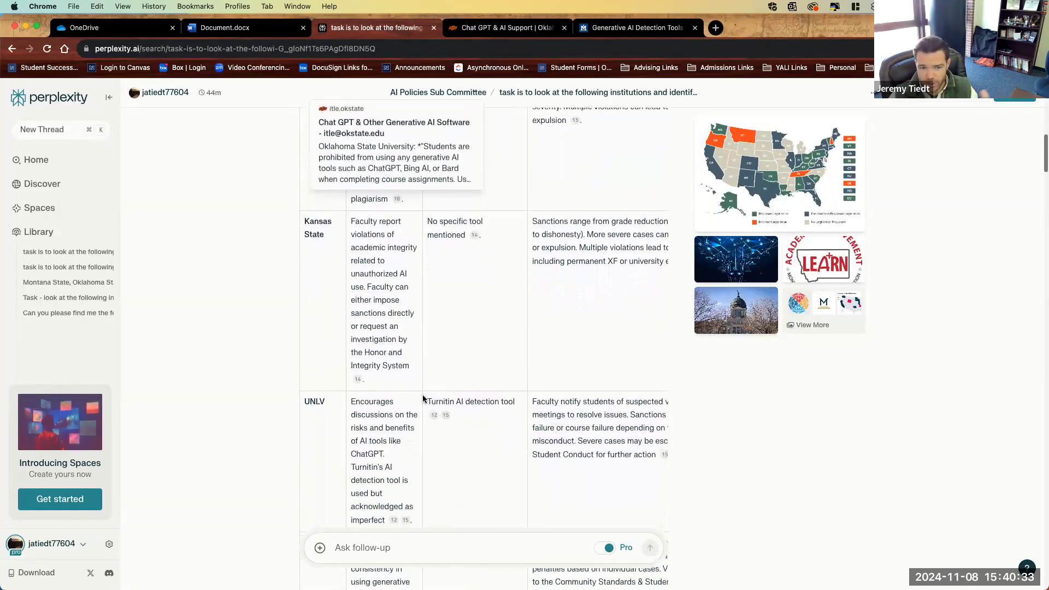
scroll(444, 402, down, 15)
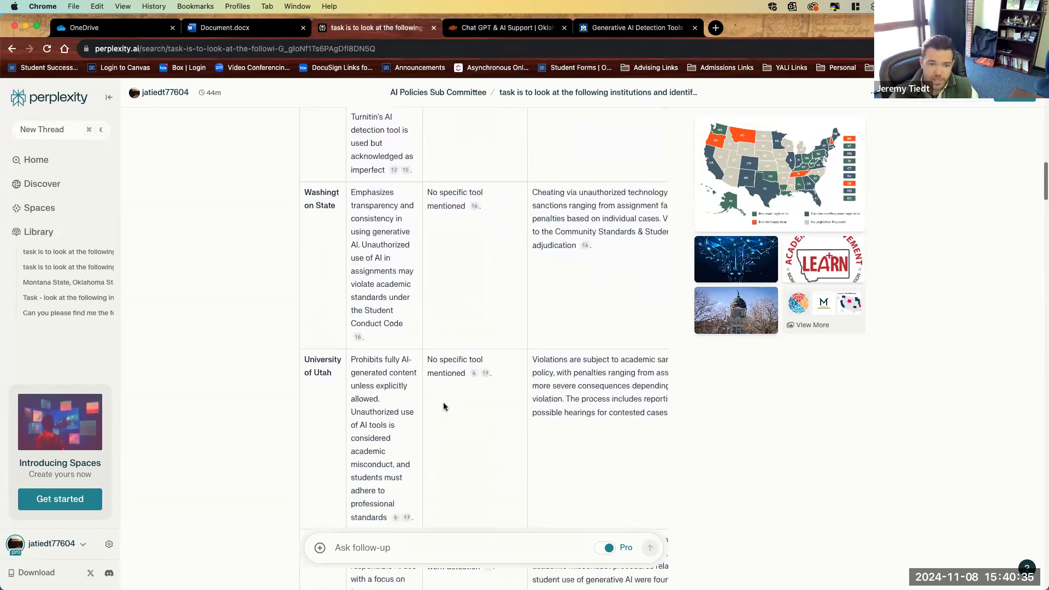
scroll(443, 405, down, 5)
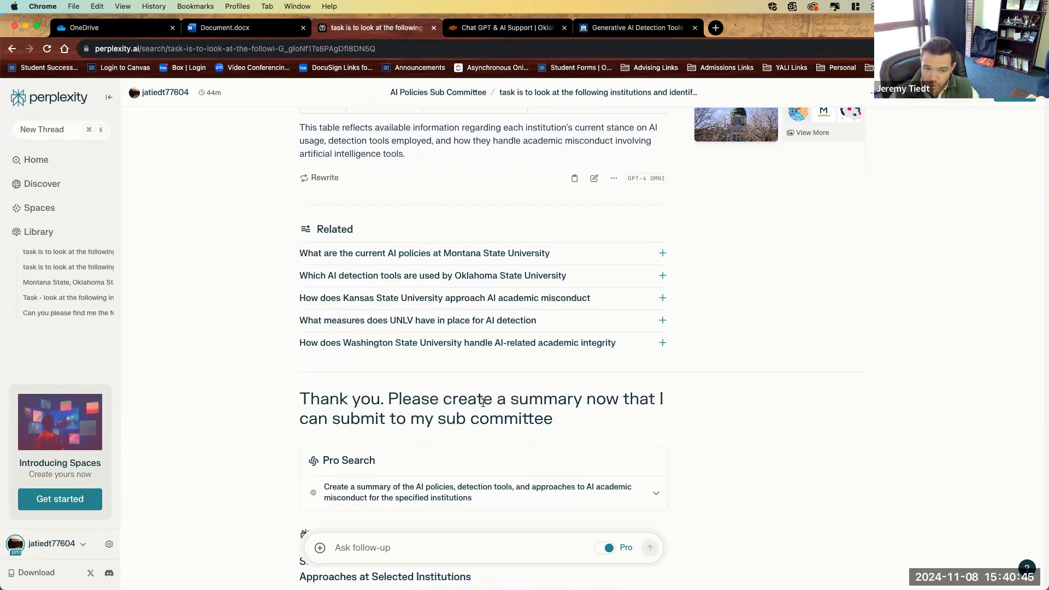
scroll(483, 402, down, 6)
scroll(483, 402, down, 3)
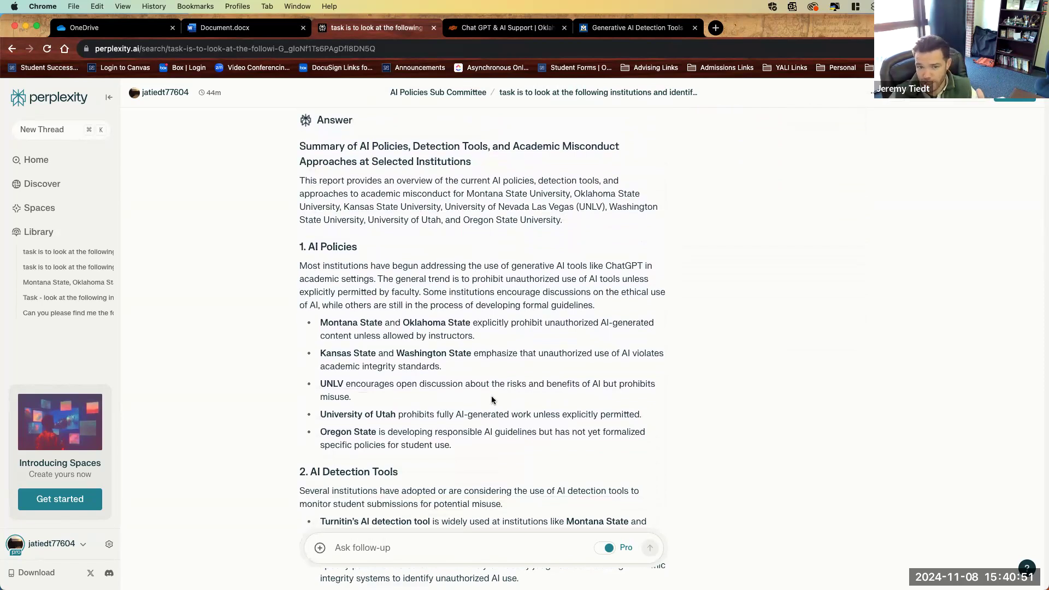
scroll(481, 402, down, 10)
scroll(480, 404, down, 11)
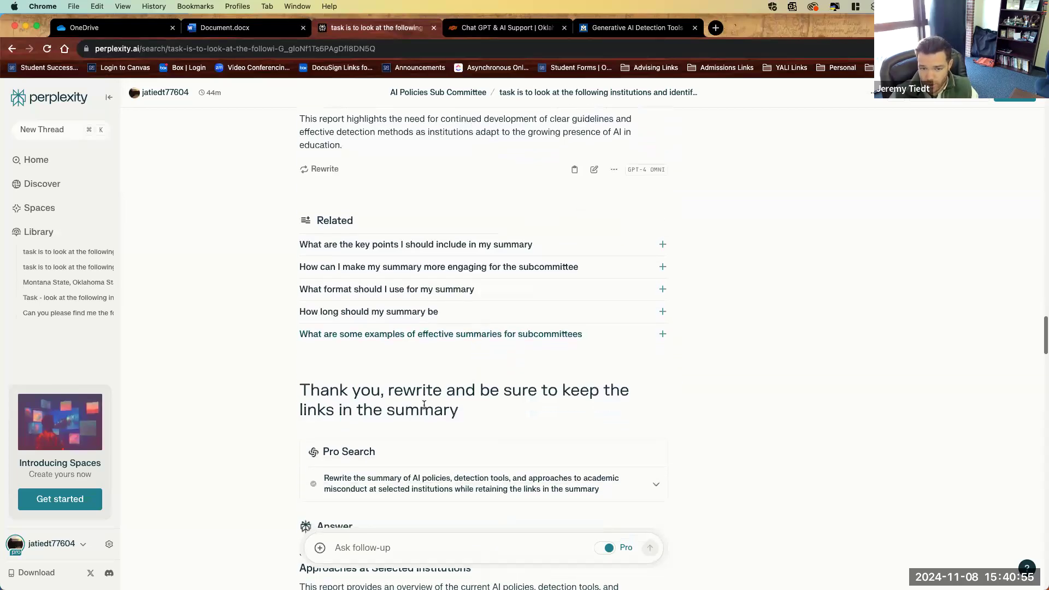
scroll(487, 418, down, 9)
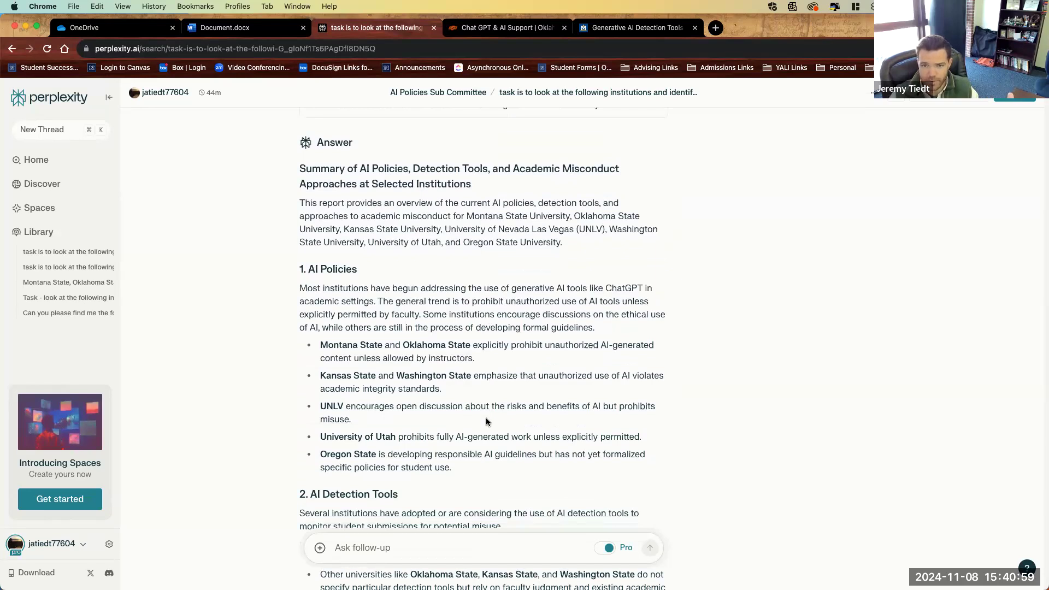
scroll(486, 418, down, 7)
scroll(487, 418, down, 13)
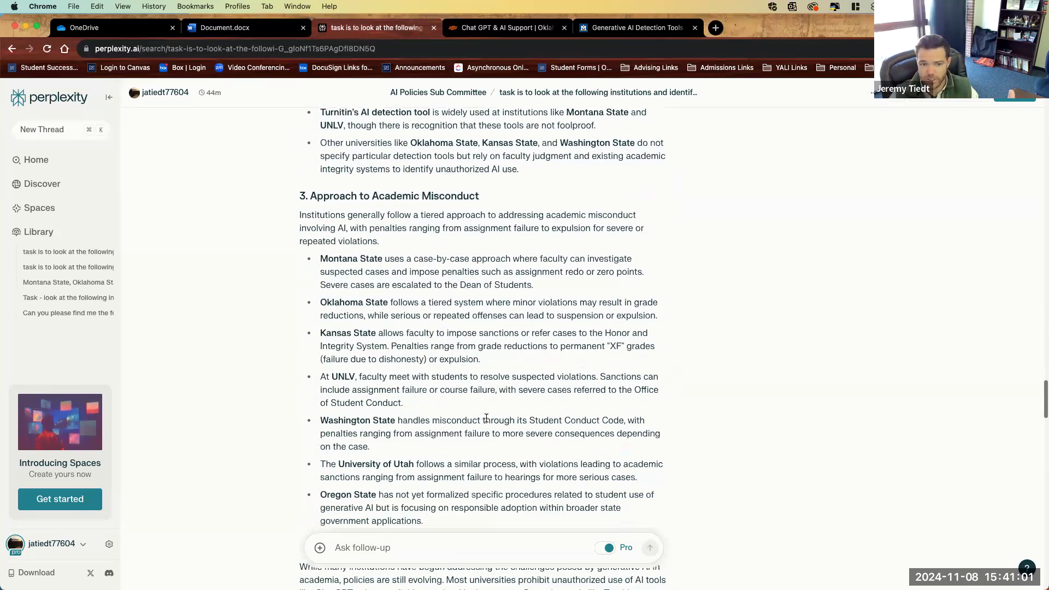
scroll(486, 418, down, 2)
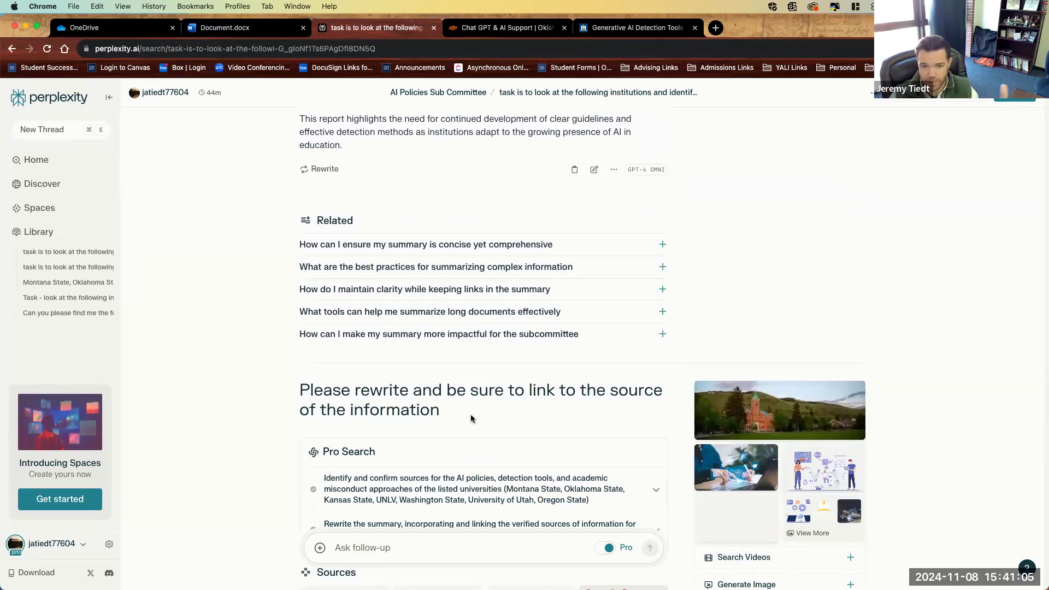
Open the source cited for Kansas State's AI policy in the source-linked summary, skim its beginning, and return to the thread
scroll(487, 420, down, 9)
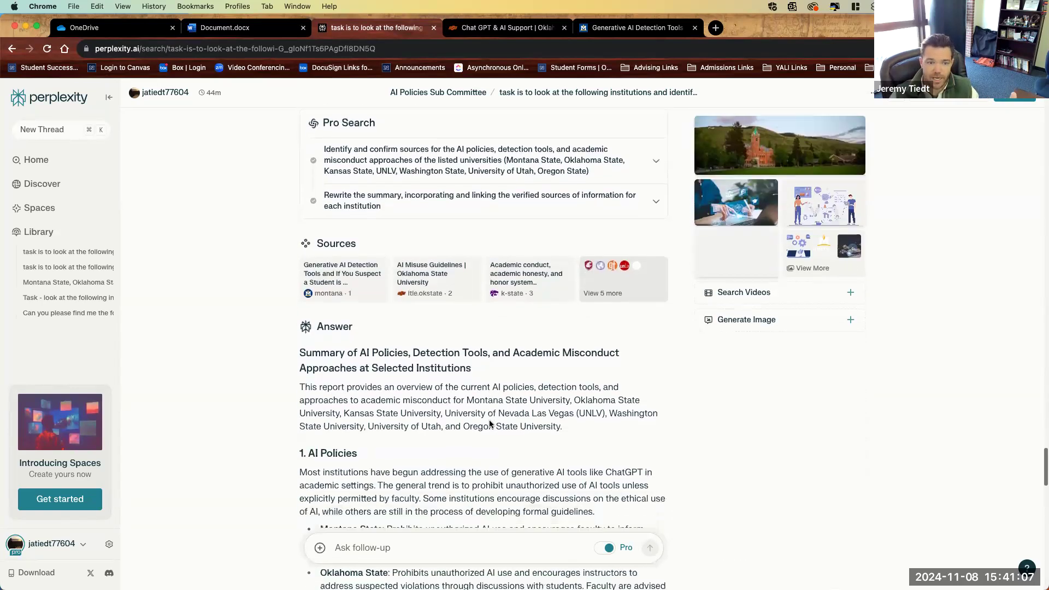
scroll(490, 419, down, 2)
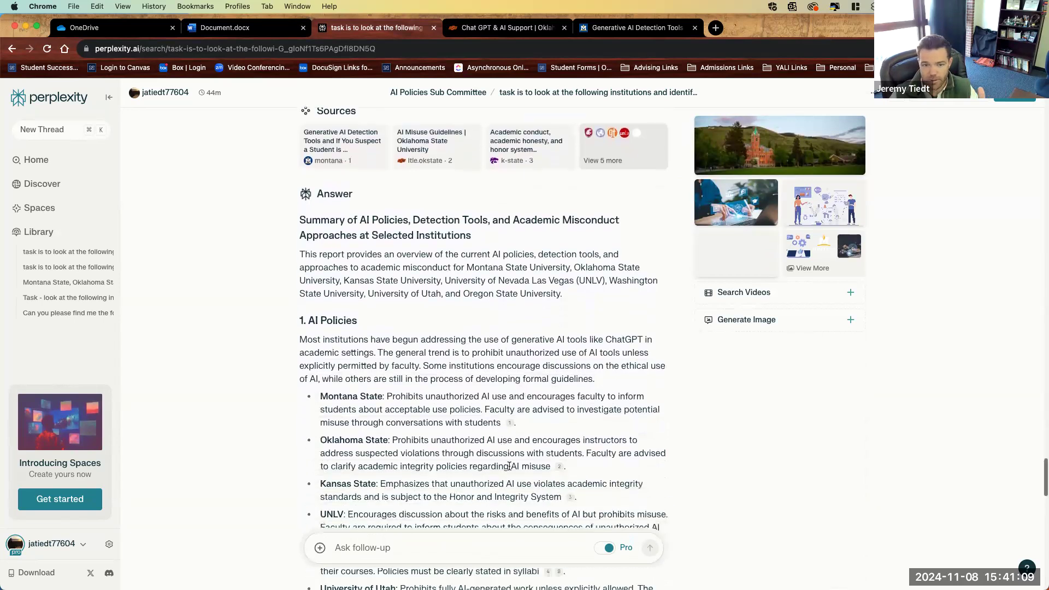
click(570, 455)
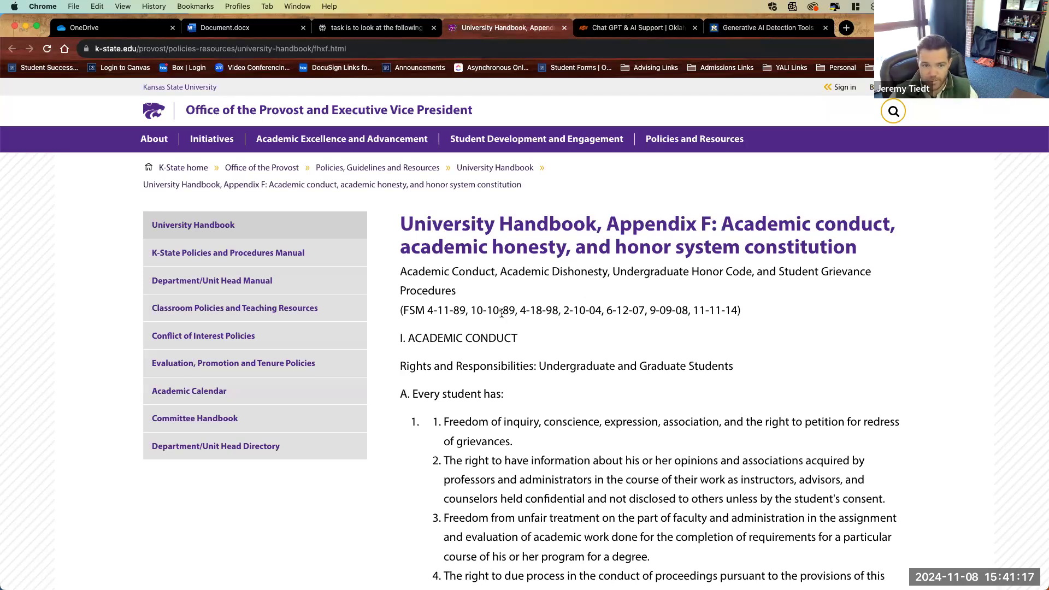
scroll(637, 412, down, 3)
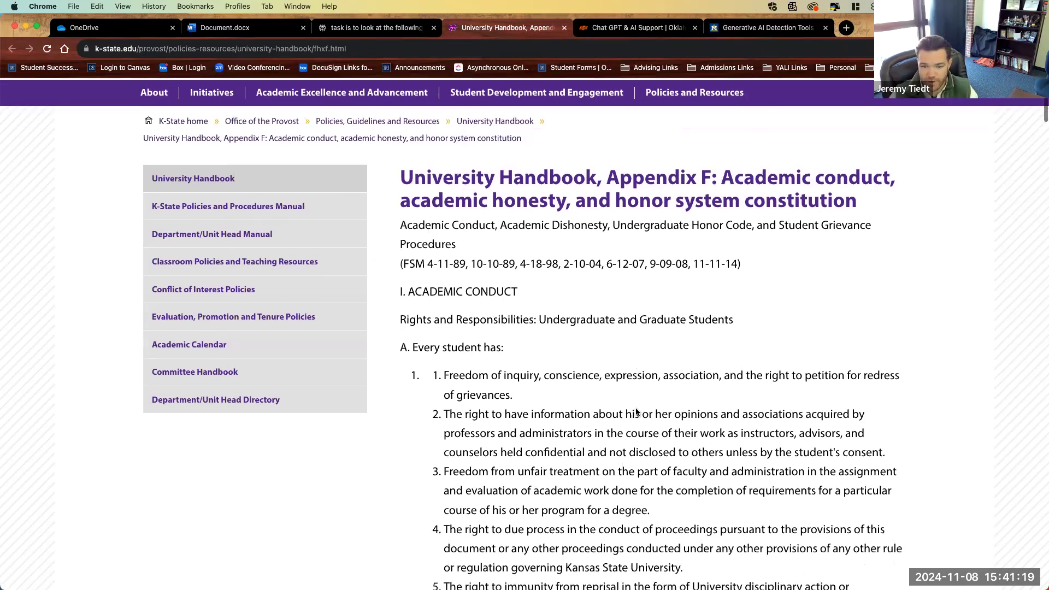
scroll(637, 399, up, 3)
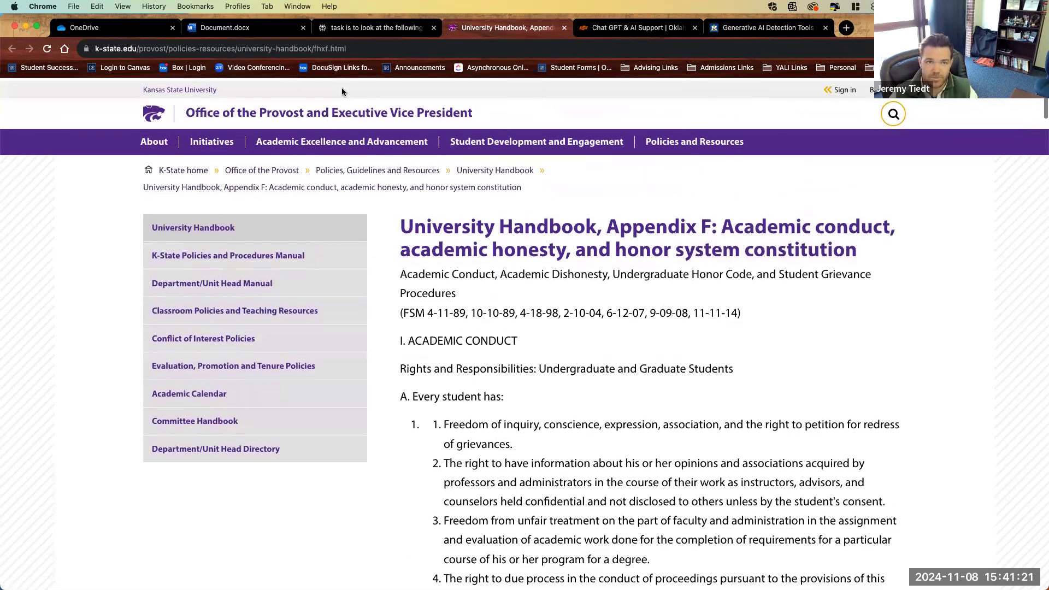
click(377, 27)
Open the first source cited for Washington State's AI policy, skim the memorandum's first two pages, and return to the thread
scroll(497, 454, down, 5)
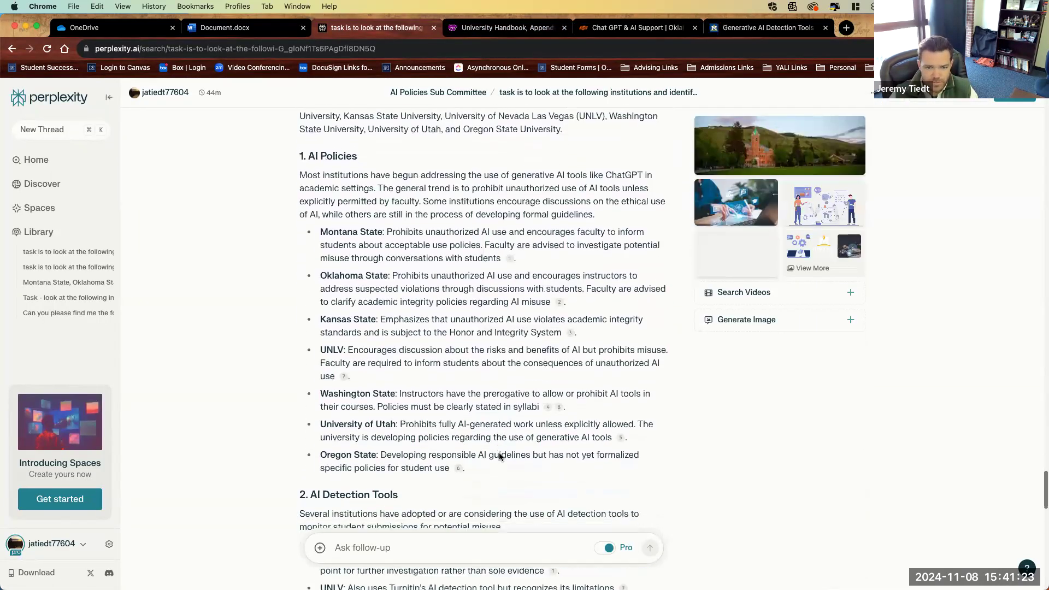
click(549, 401)
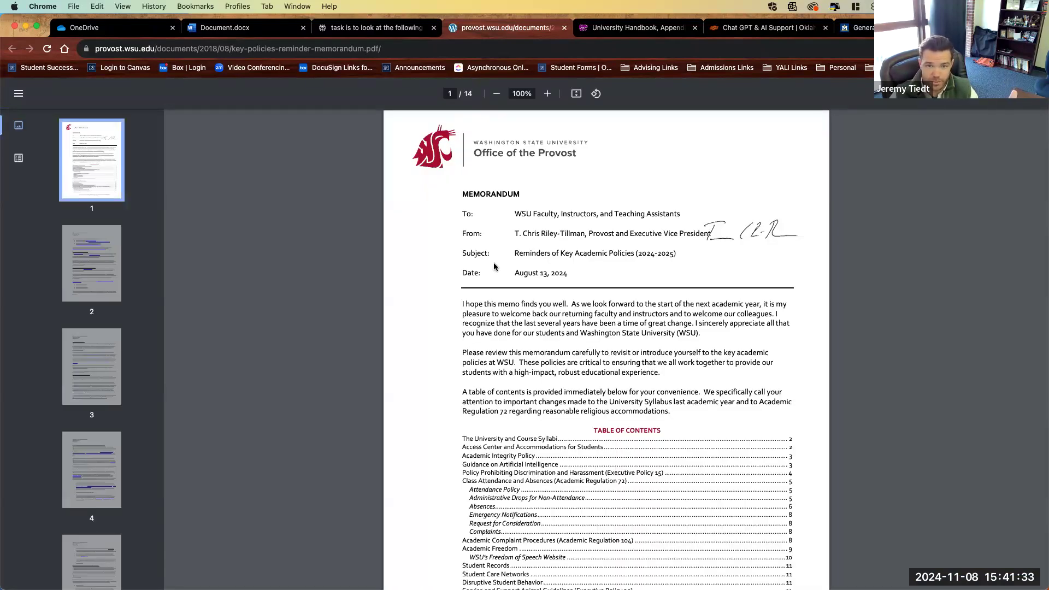
scroll(495, 266, down, 2)
scroll(494, 267, up, 1)
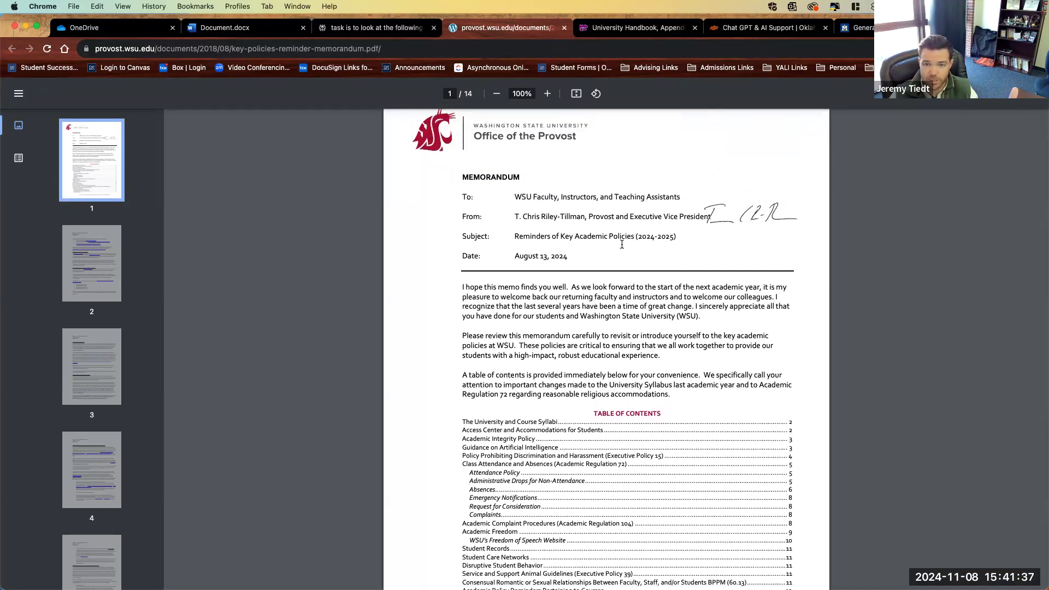
scroll(592, 290, down, 6)
scroll(592, 290, down, 13)
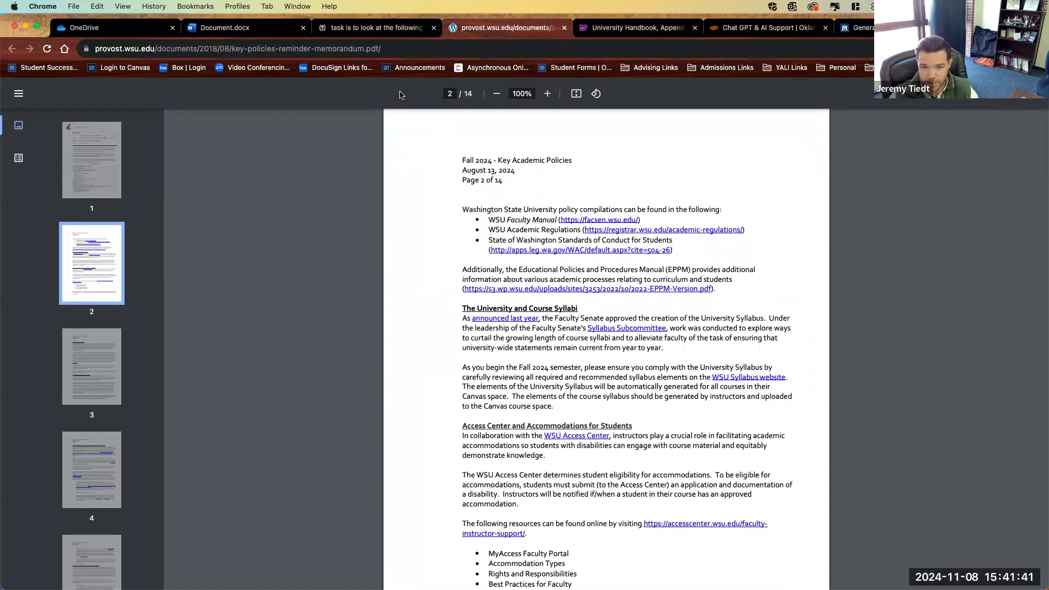
click(345, 29)
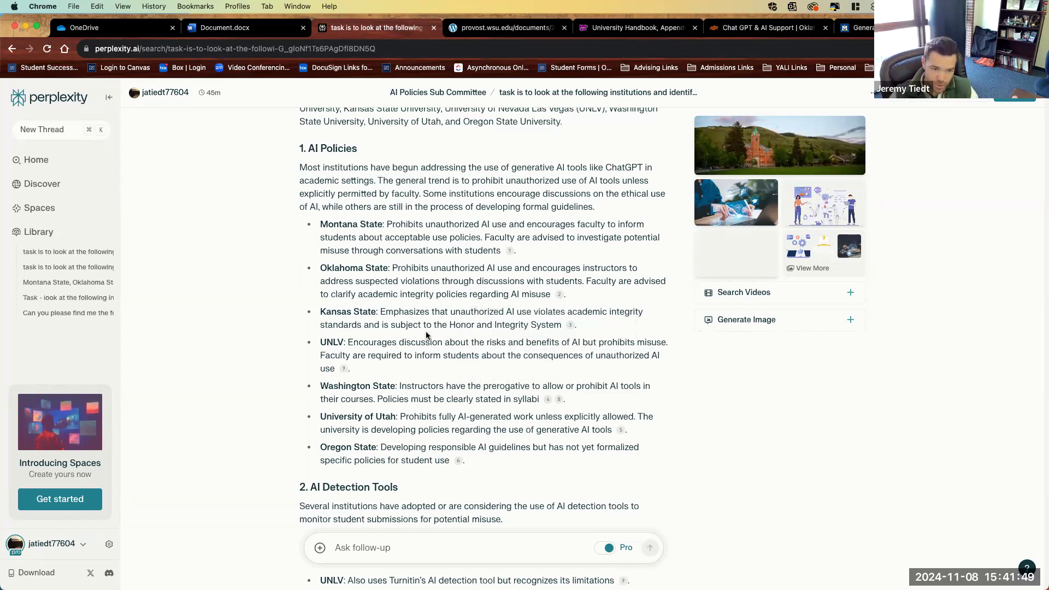
Review the AI detection tools, academic misconduct and conclusion sections of the source-linked summary
scroll(435, 348, down, 10)
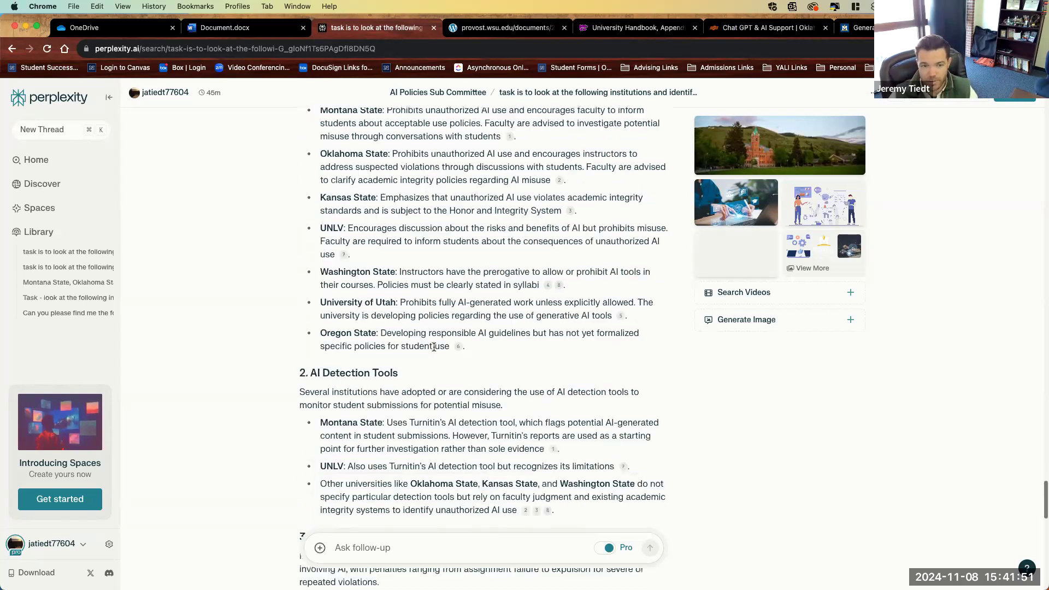
scroll(435, 347, down, 7)
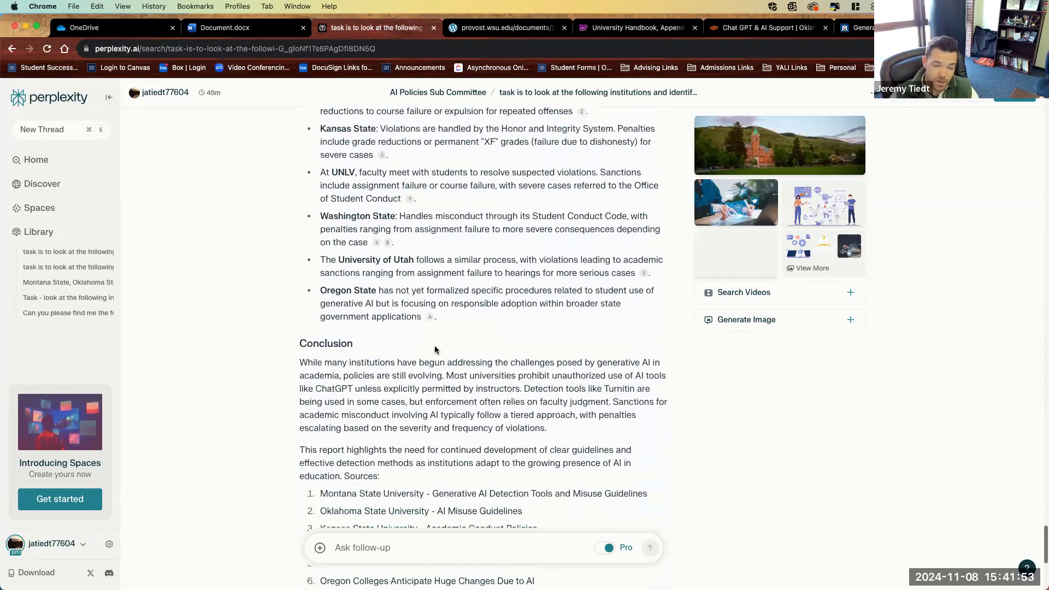
scroll(435, 348, up, 20)
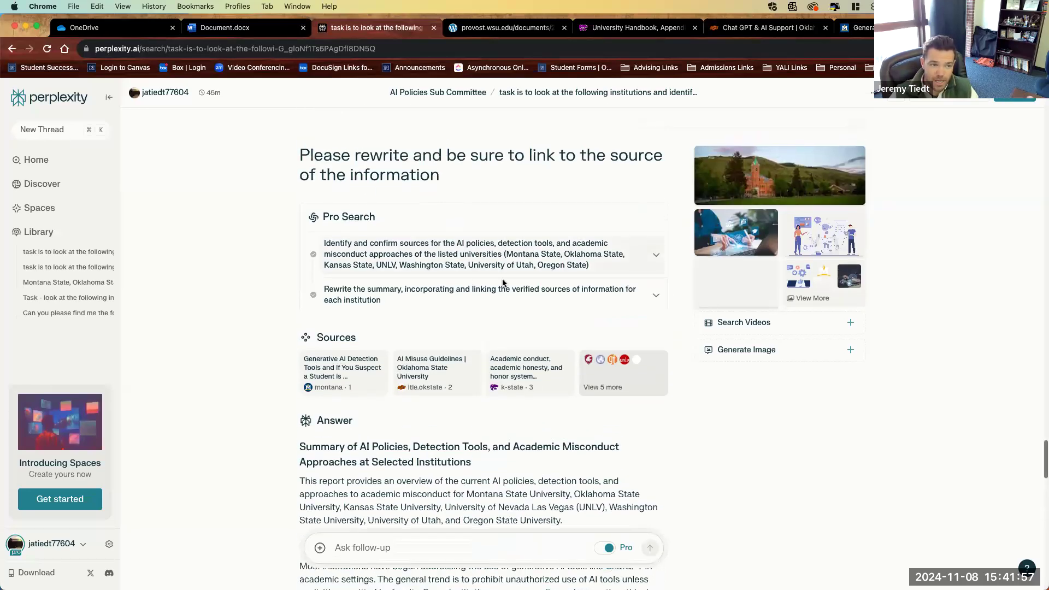
Open the AI Policies Sub Committee space and view its contributor invitation form without inviting anyone
click(447, 92)
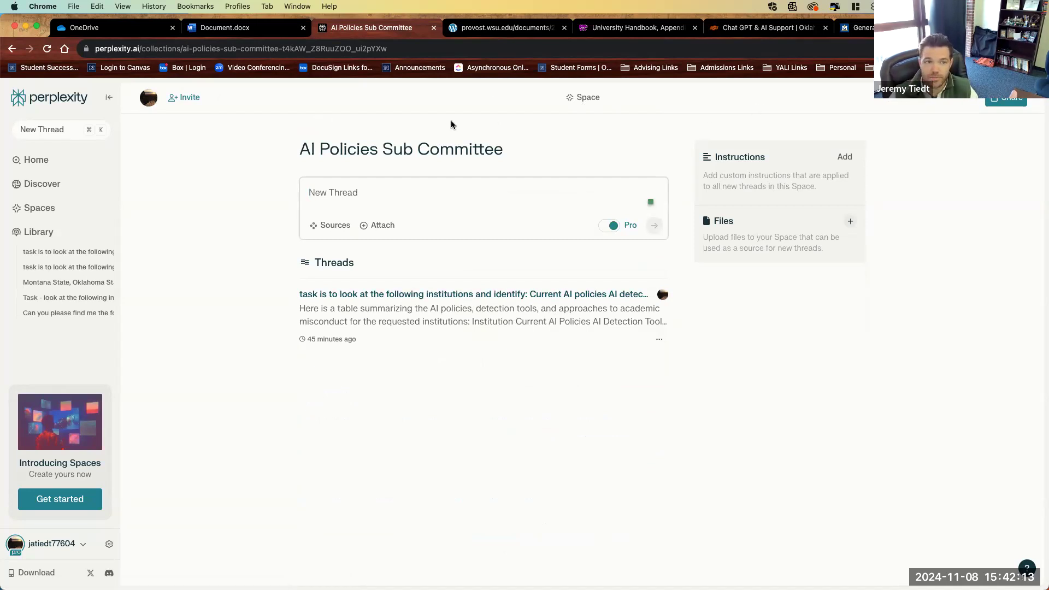
click(186, 97)
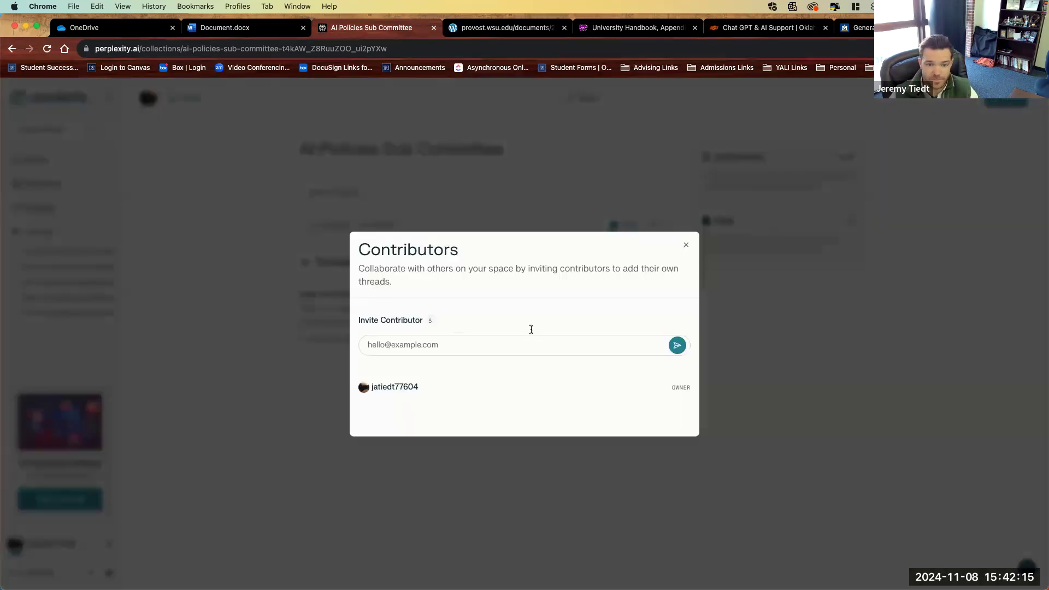
click(554, 347)
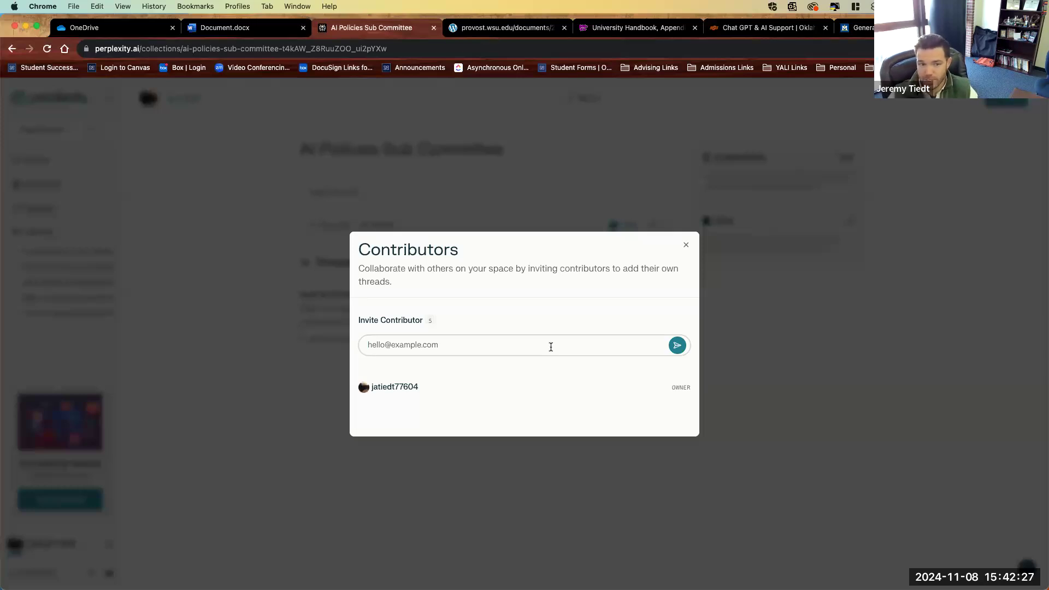
click(684, 247)
click(485, 196)
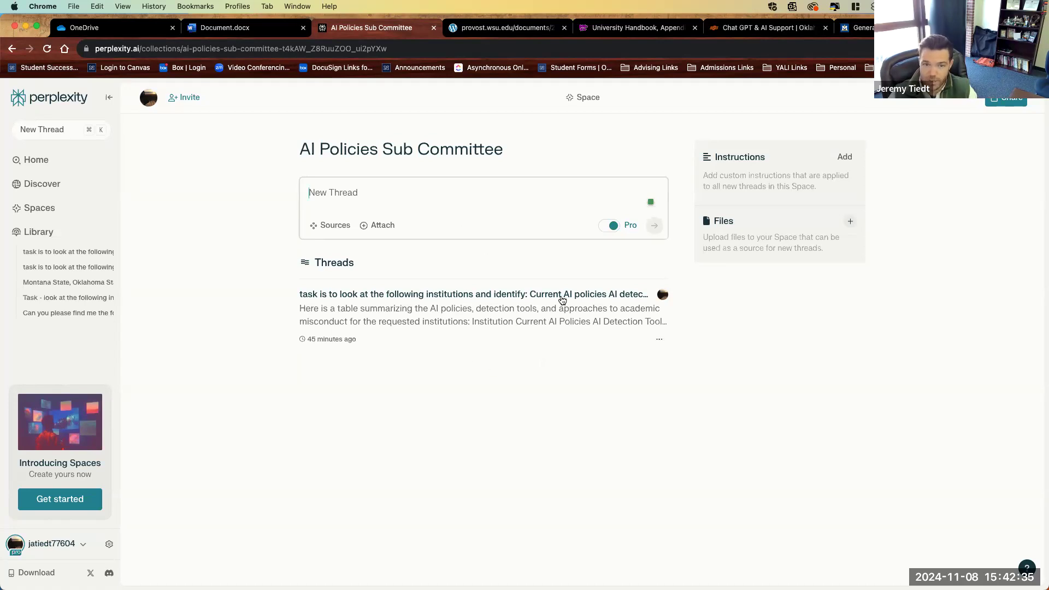
Reopen the institution comparison thread from the space and skim its table before returning to the original prompt
click(558, 298)
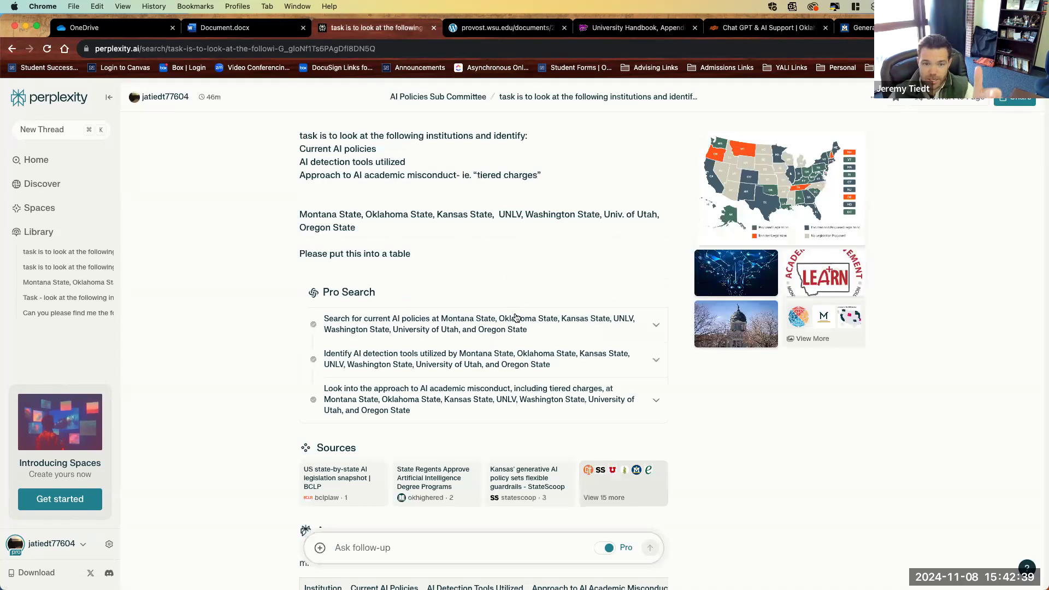
scroll(515, 317, down, 5)
scroll(516, 317, down, 15)
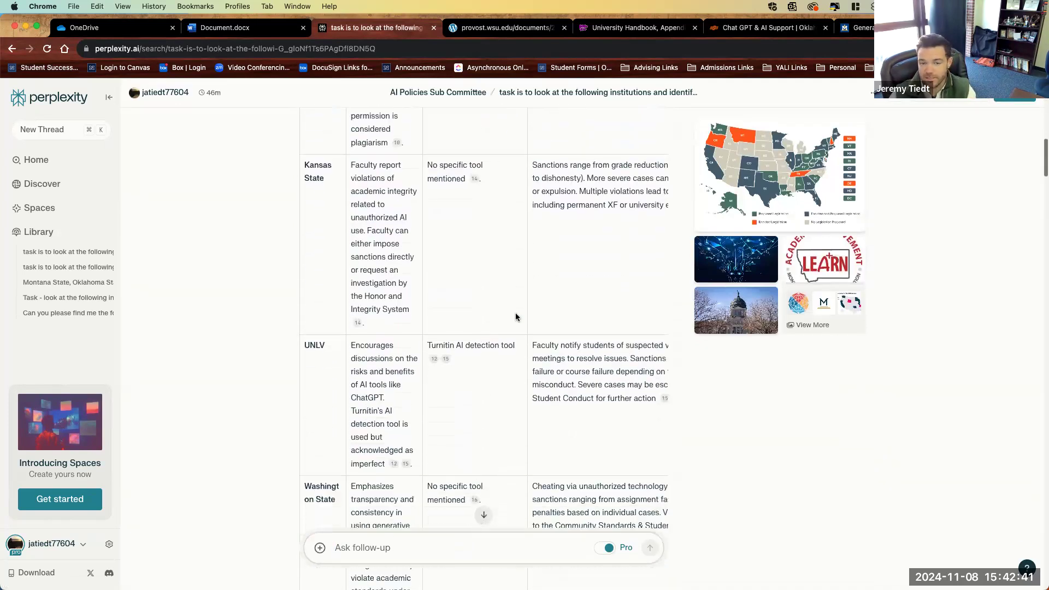
scroll(516, 314, up, 20)
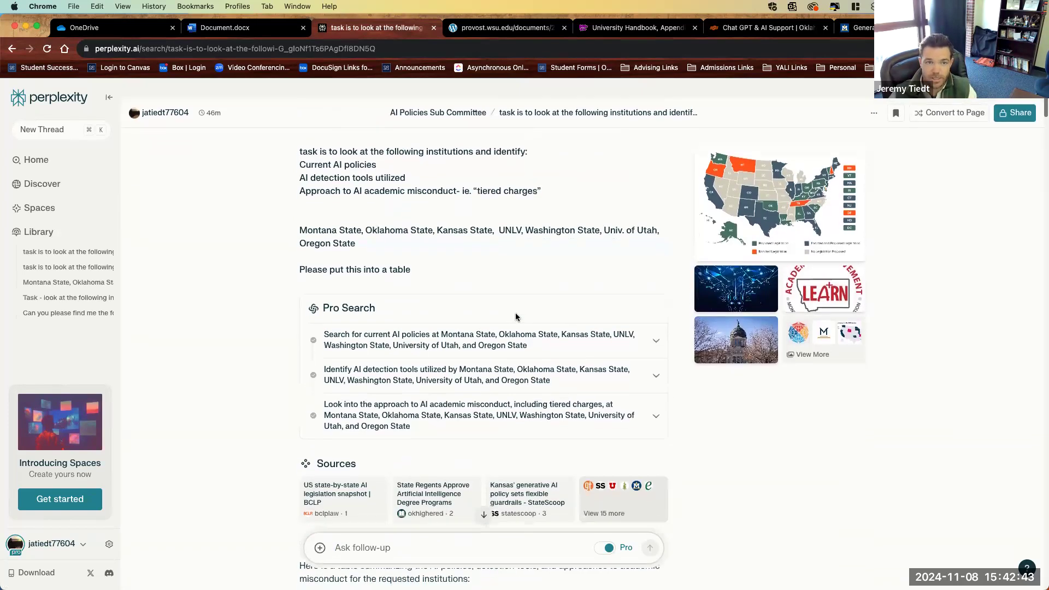